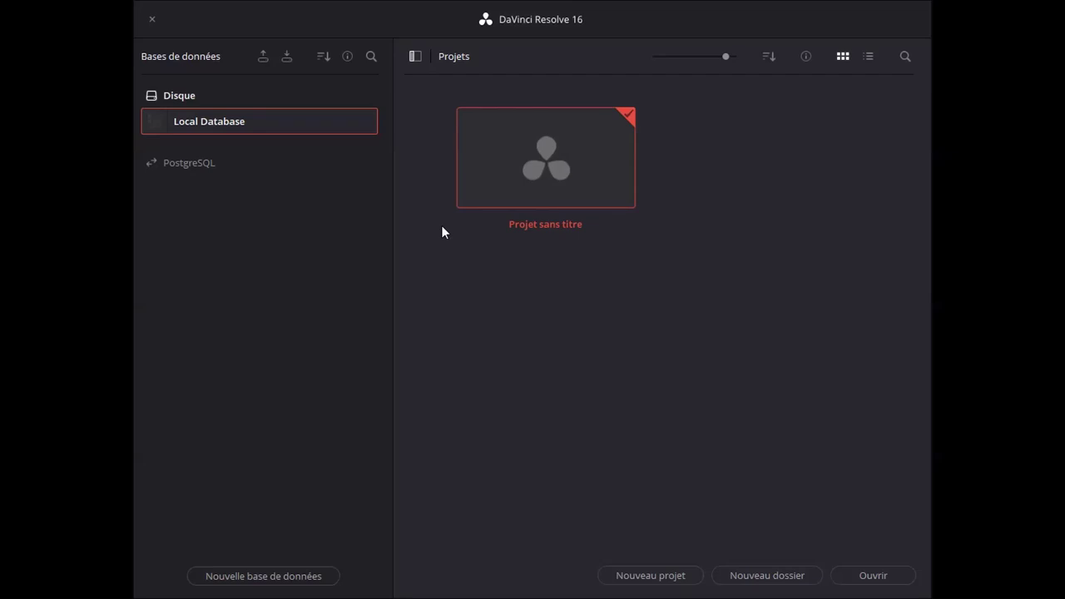
- Open the project settings of the untitled project in the local database
{"action": "right_click", "coordinate": [573, 193]}
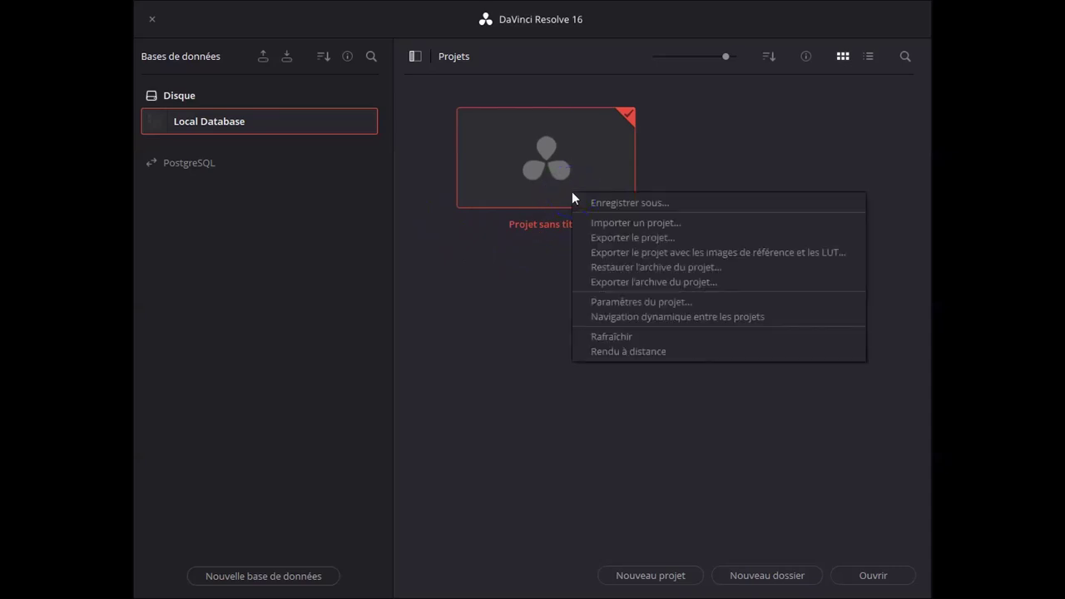
{"action": "left_click", "coordinate": [612, 207]}
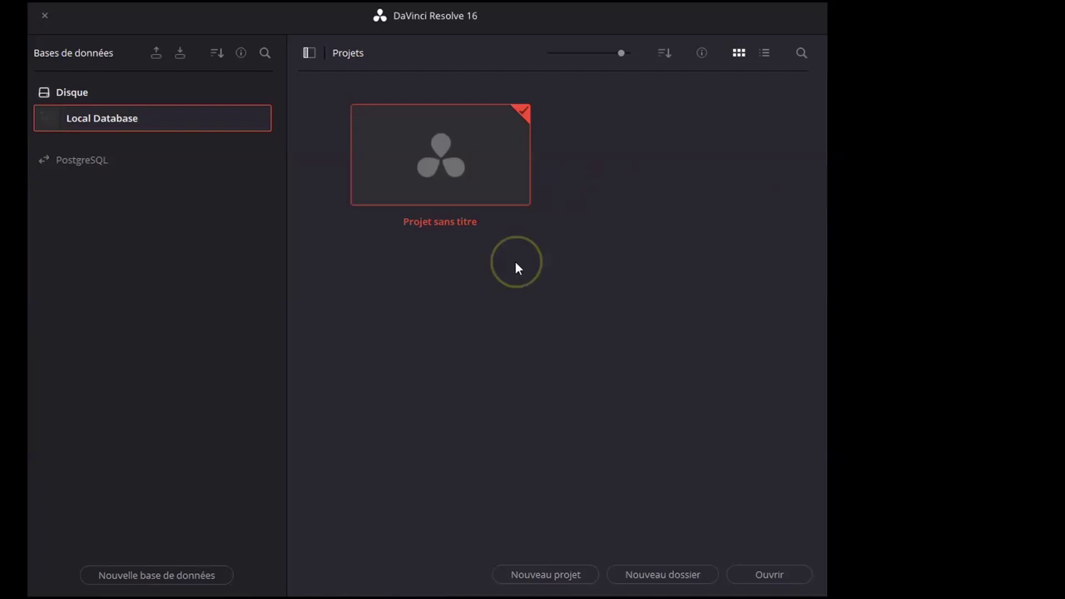
{"action": "right_click", "coordinate": [500, 177]}
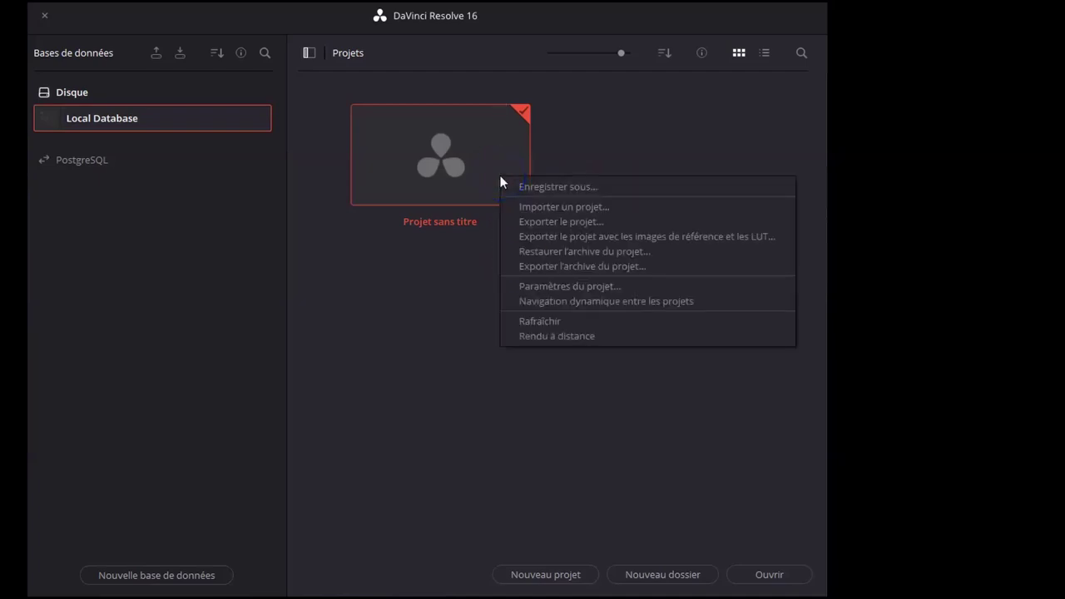
{"action": "left_click", "coordinate": [551, 284]}
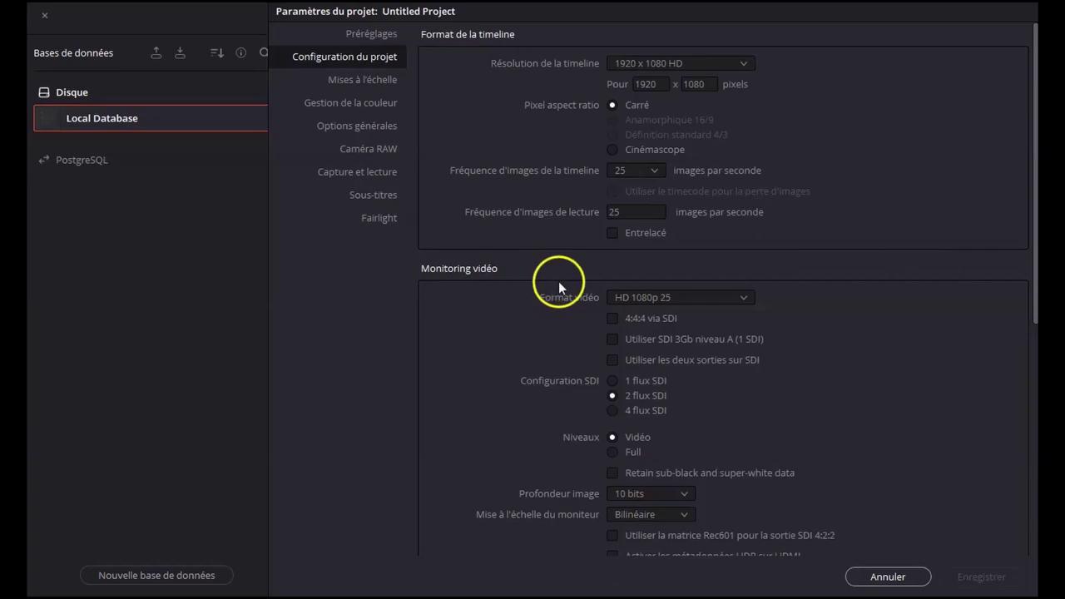
- Examine the available timeline resolutions and timeline frame rates in the project configuration, keeping the current choices
{"action": "left_click", "coordinate": [700, 58]}
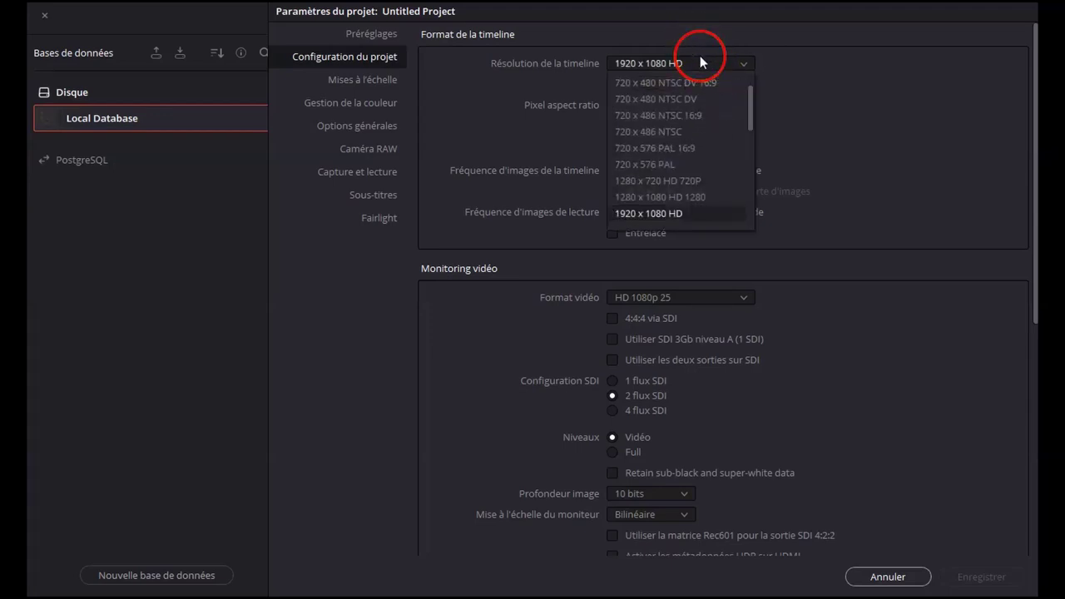
{"action": "scroll", "coordinate": [701, 122], "scroll_direction": "down", "scroll_amount": 1}
{"action": "scroll", "coordinate": [702, 118], "scroll_direction": "down", "scroll_amount": 6}
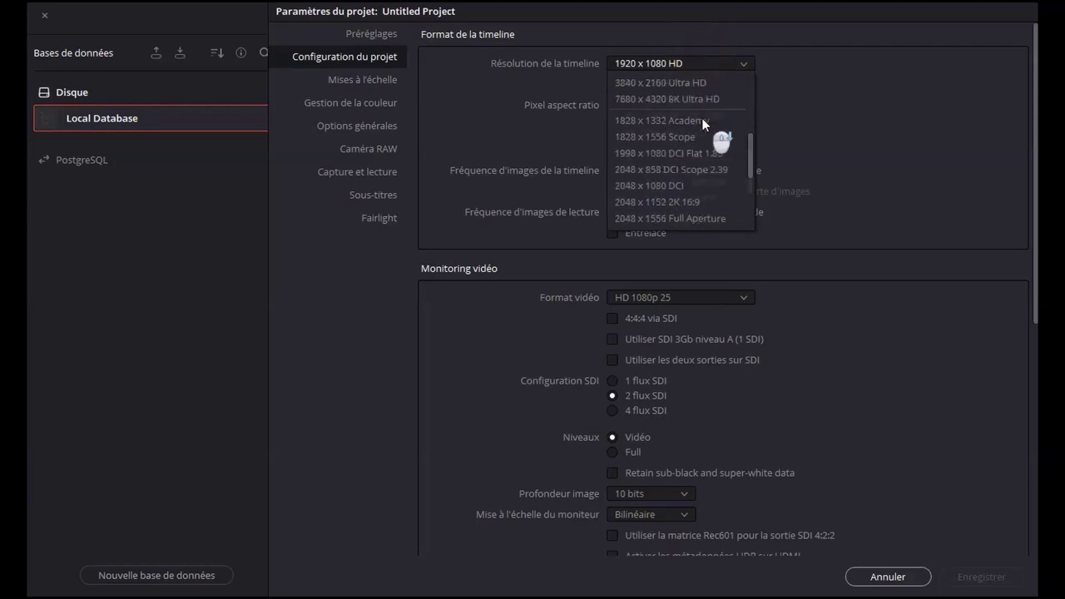
{"action": "scroll", "coordinate": [702, 118], "scroll_direction": "up", "scroll_amount": 4}
{"action": "scroll", "coordinate": [702, 118], "scroll_direction": "up", "scroll_amount": 3}
{"action": "left_click", "coordinate": [774, 111]}
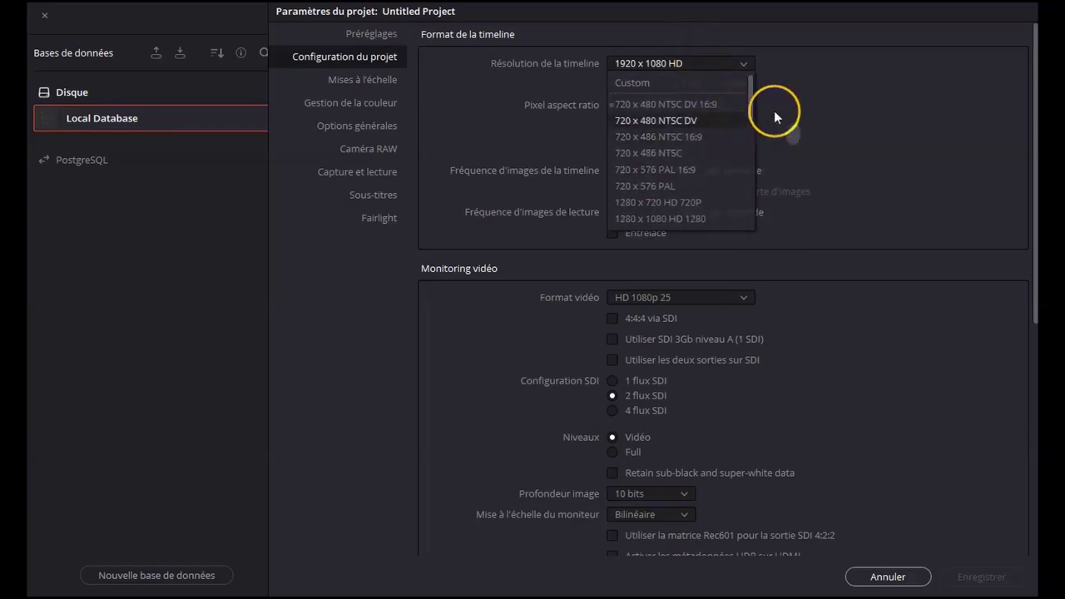
{"action": "left_click", "coordinate": [629, 105]}
{"action": "left_click", "coordinate": [651, 84]}
{"action": "left_click", "coordinate": [783, 115]}
{"action": "left_click", "coordinate": [644, 171]}
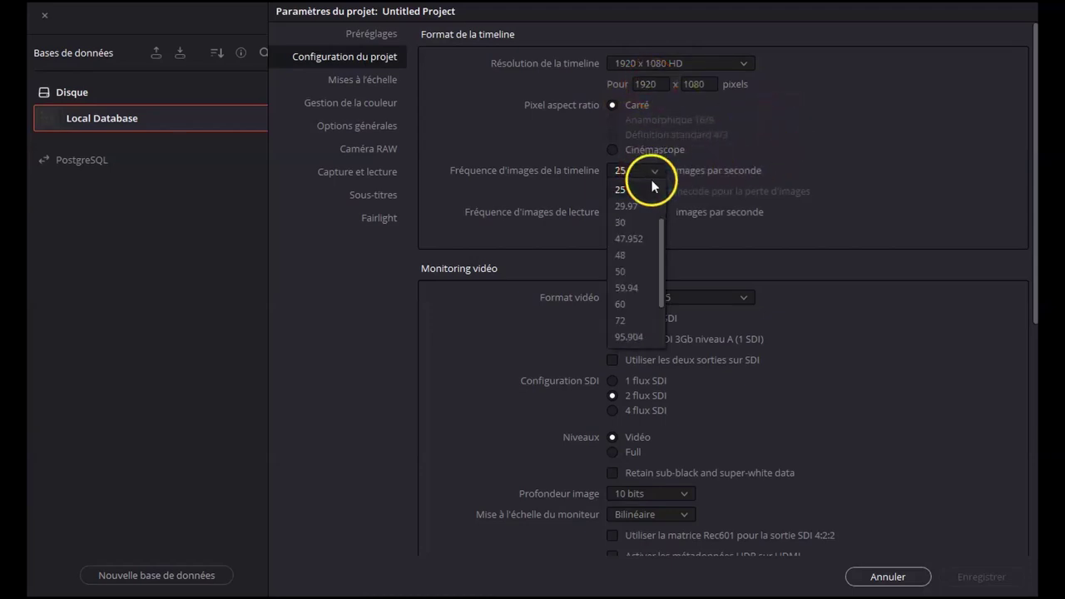
{"action": "left_click", "coordinate": [743, 131]}
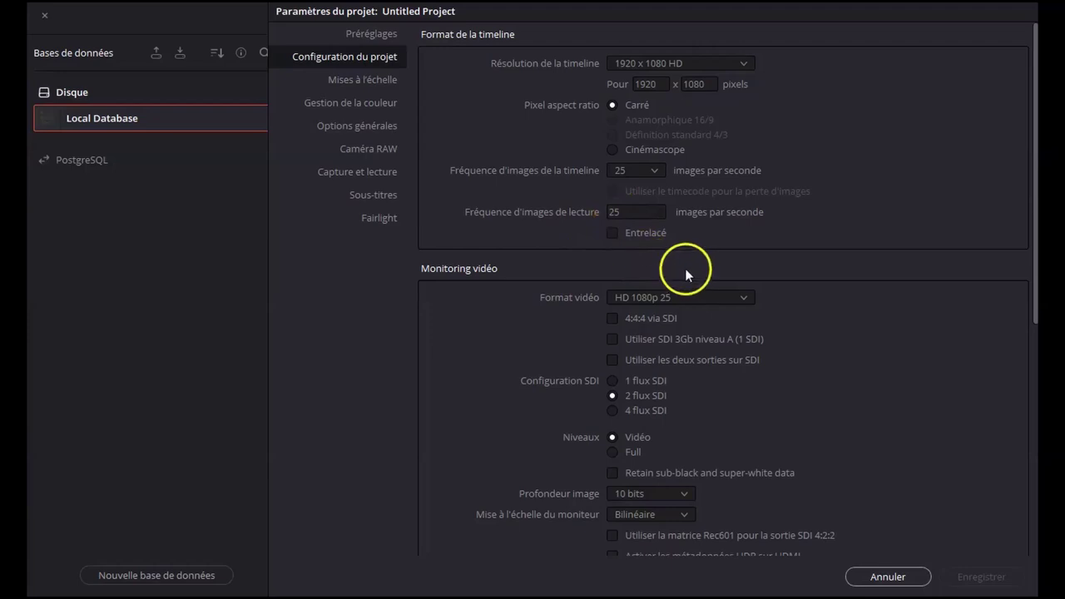
- Examine the optimized media resolution, optimized media format and render format choices, plus the working folder and interpolation settings
{"action": "scroll", "coordinate": [463, 331], "scroll_direction": "down", "scroll_amount": 5}
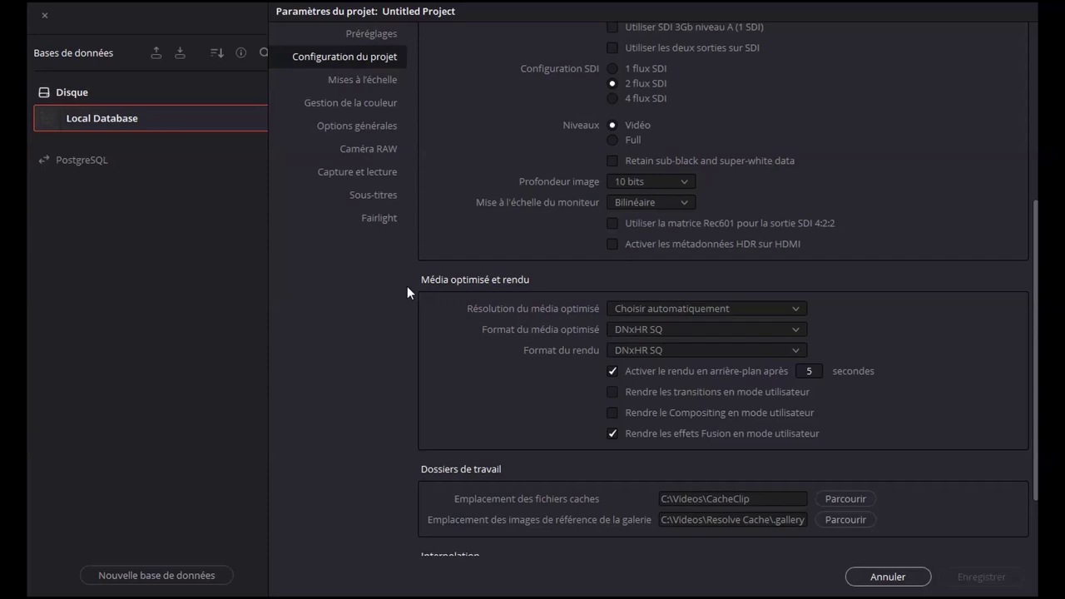
{"action": "left_click", "coordinate": [675, 314]}
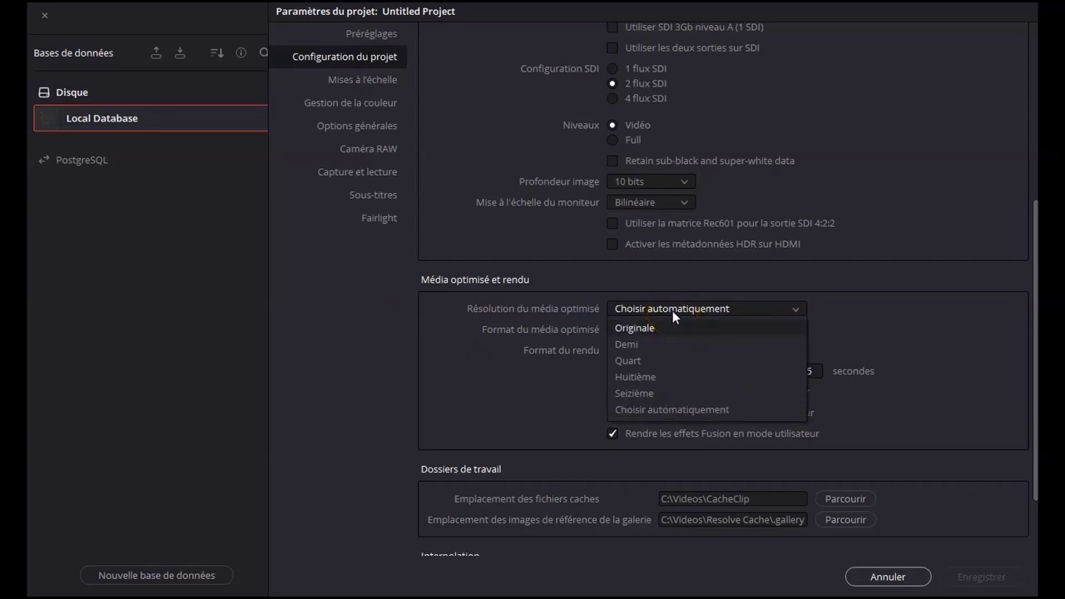
{"action": "left_click", "coordinate": [573, 340]}
{"action": "left_click", "coordinate": [628, 331]}
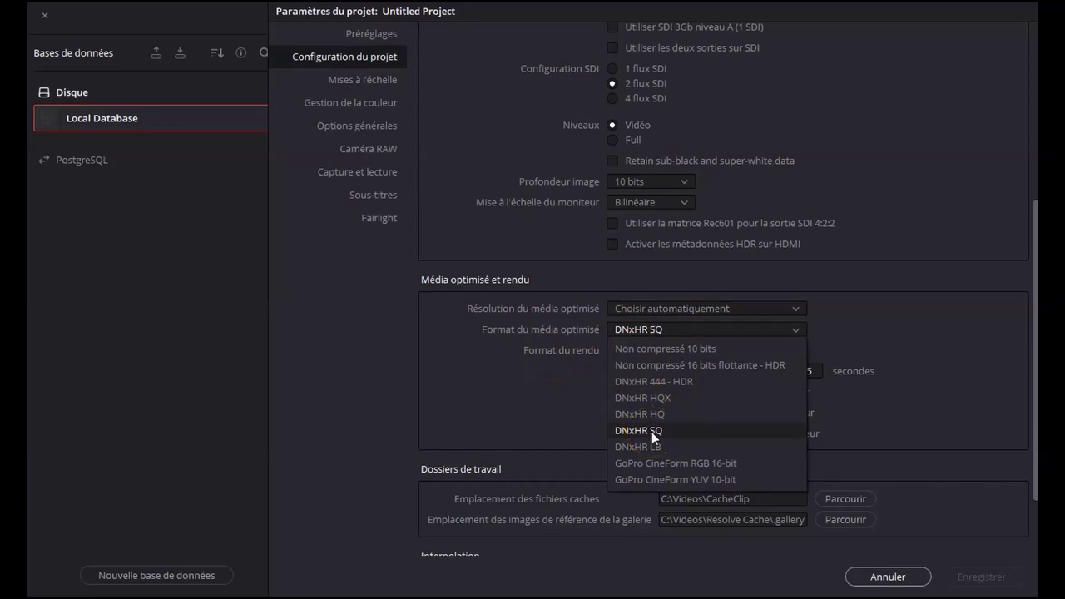
{"action": "left_click", "coordinate": [592, 418]}
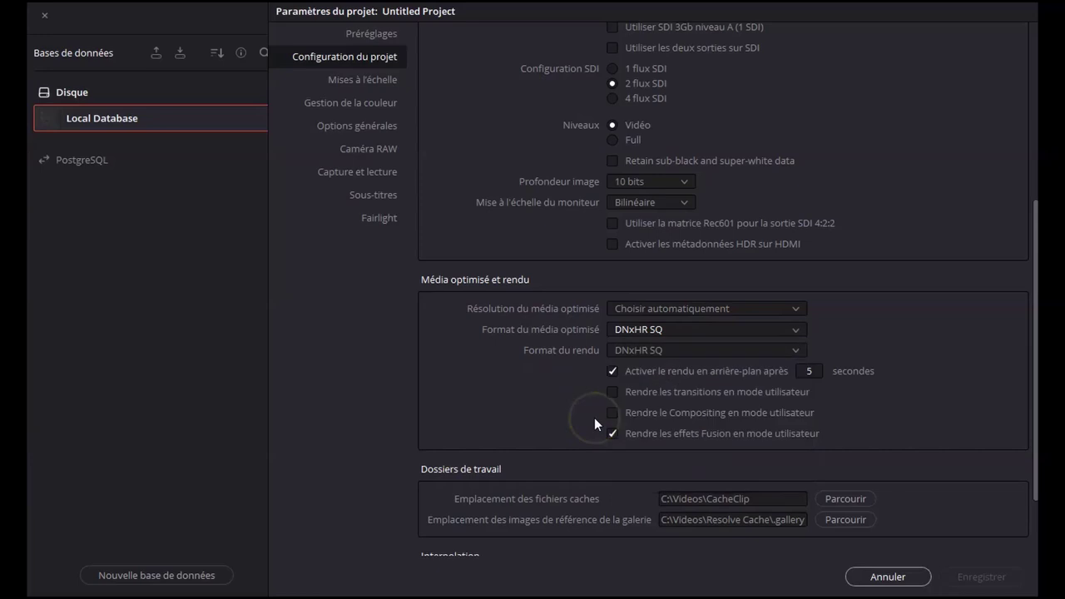
{"action": "left_click", "coordinate": [635, 352]}
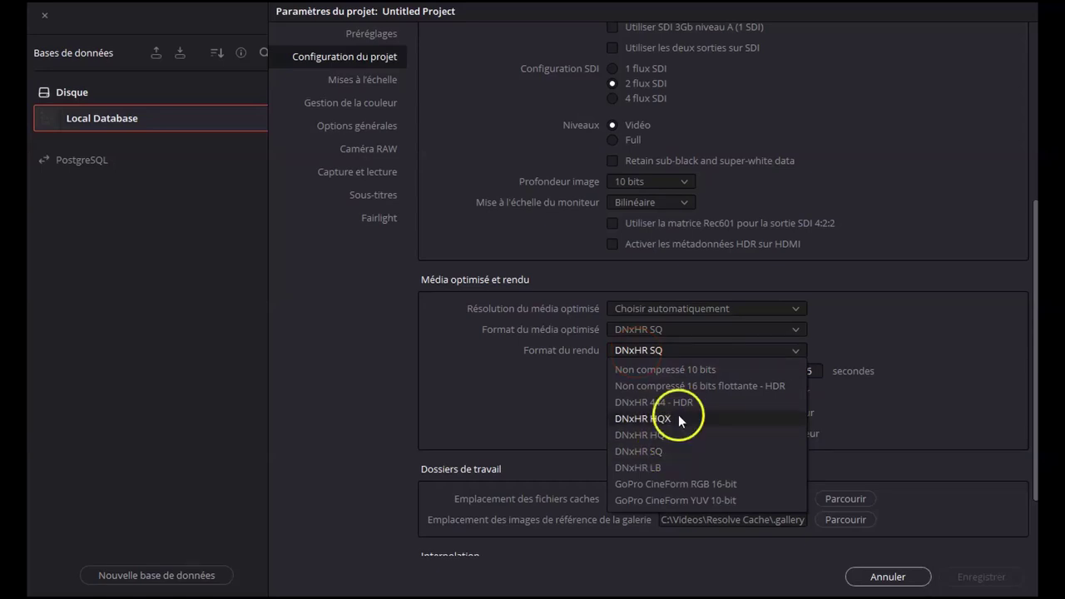
{"action": "left_click", "coordinate": [519, 419]}
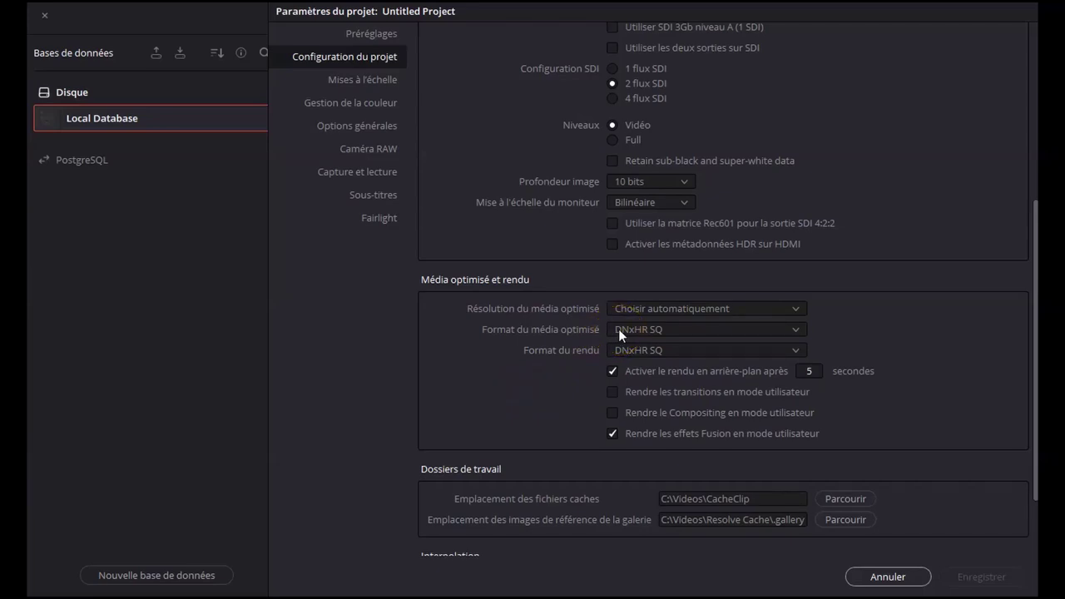
{"action": "scroll", "coordinate": [397, 364], "scroll_direction": "down", "scroll_amount": 3}
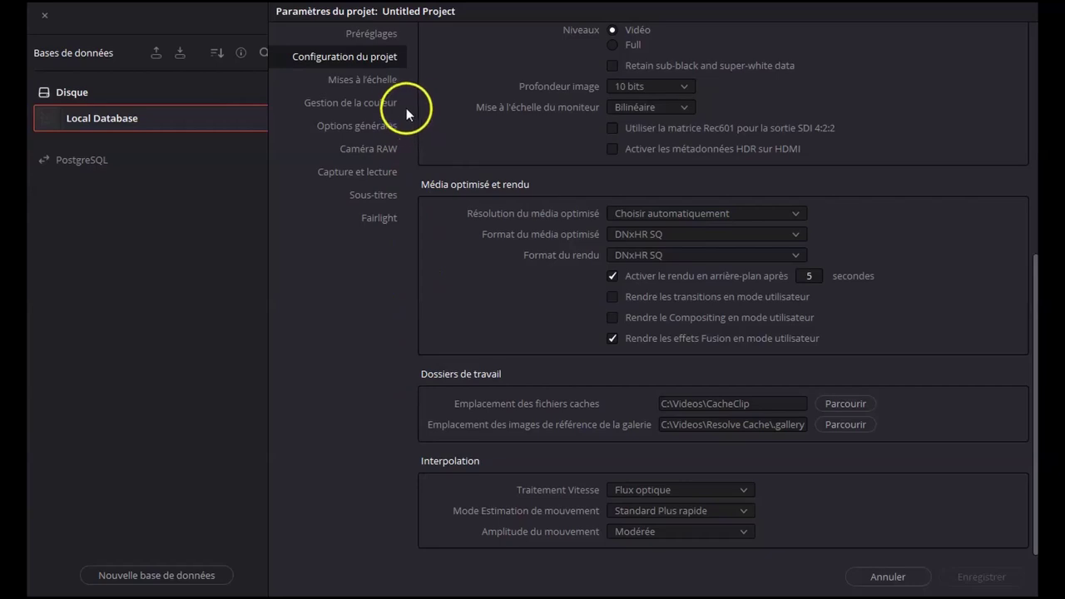
- Save the current project settings as a preset named "FullHD 25fps" and load that preset
{"action": "left_click", "coordinate": [383, 38]}
{"action": "left_click", "coordinate": [473, 81]}
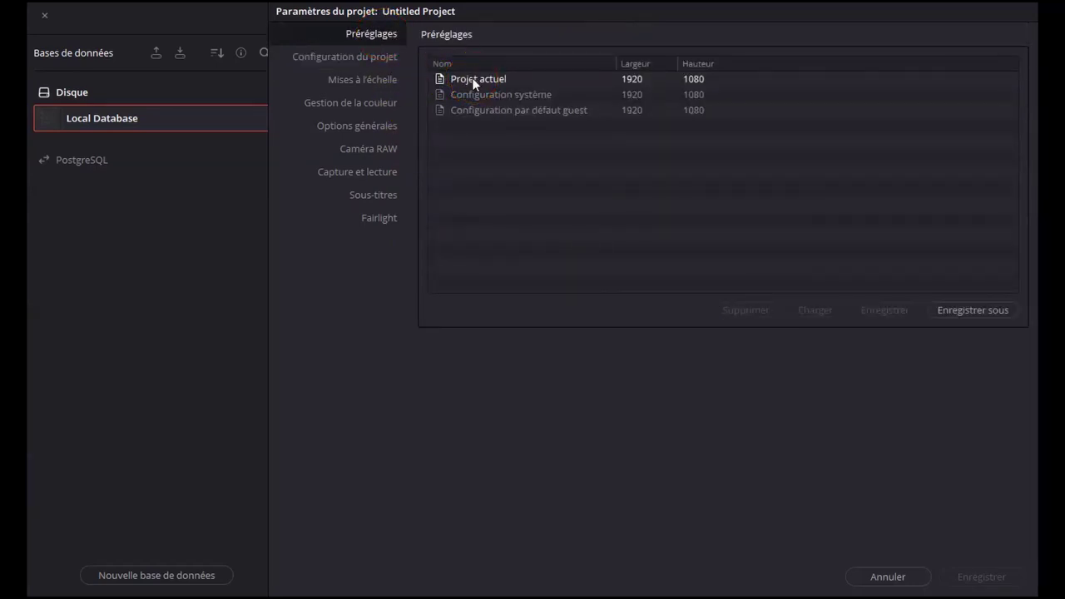
{"action": "right_click", "coordinate": [472, 77]}
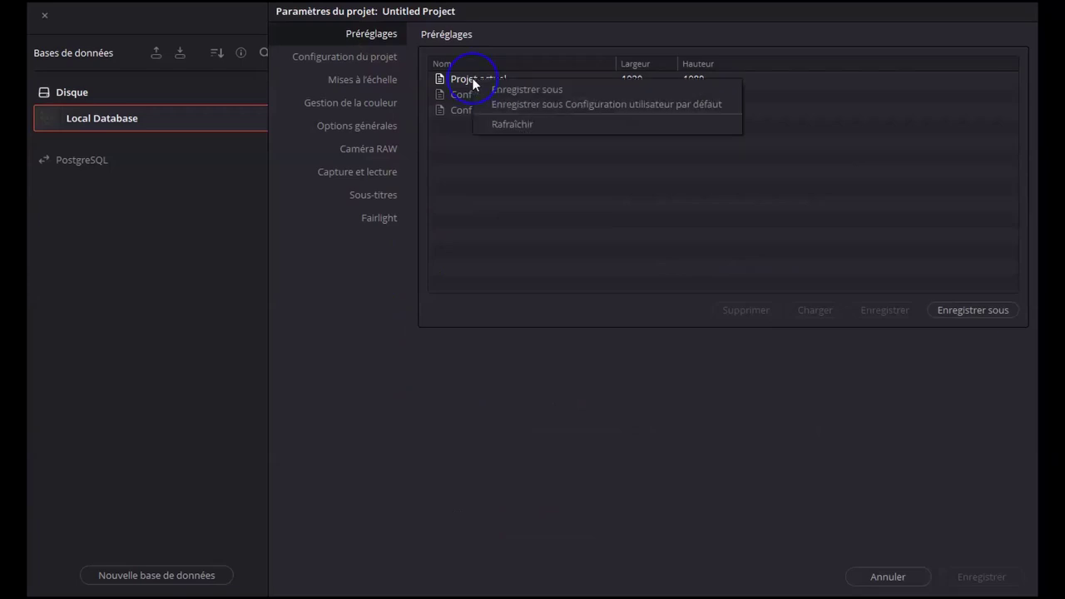
{"action": "left_click", "coordinate": [528, 90]}
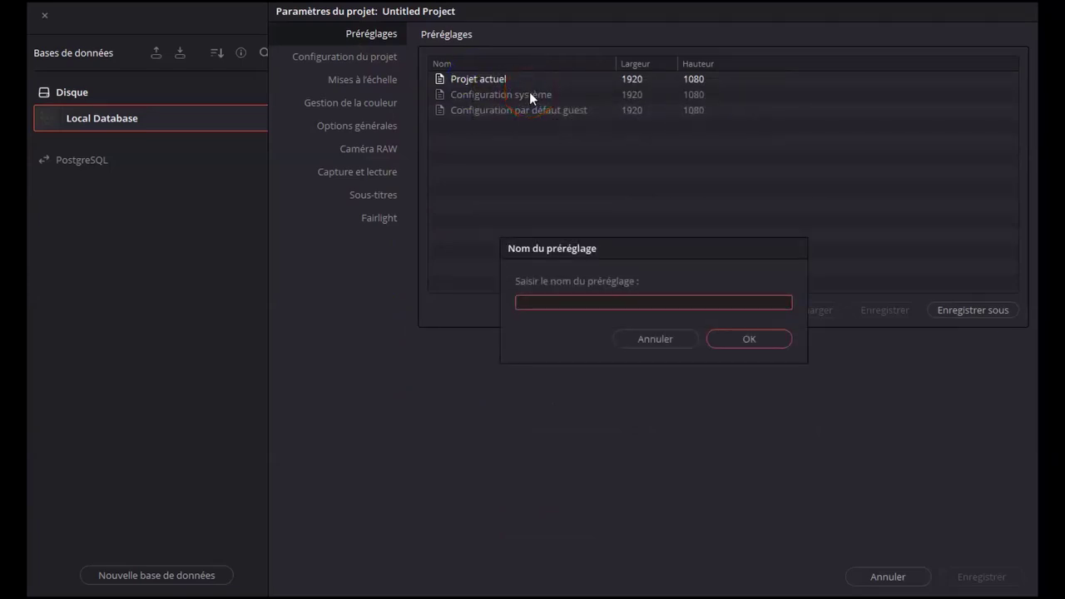
{"action": "type", "text": "FullHD 25fps"}
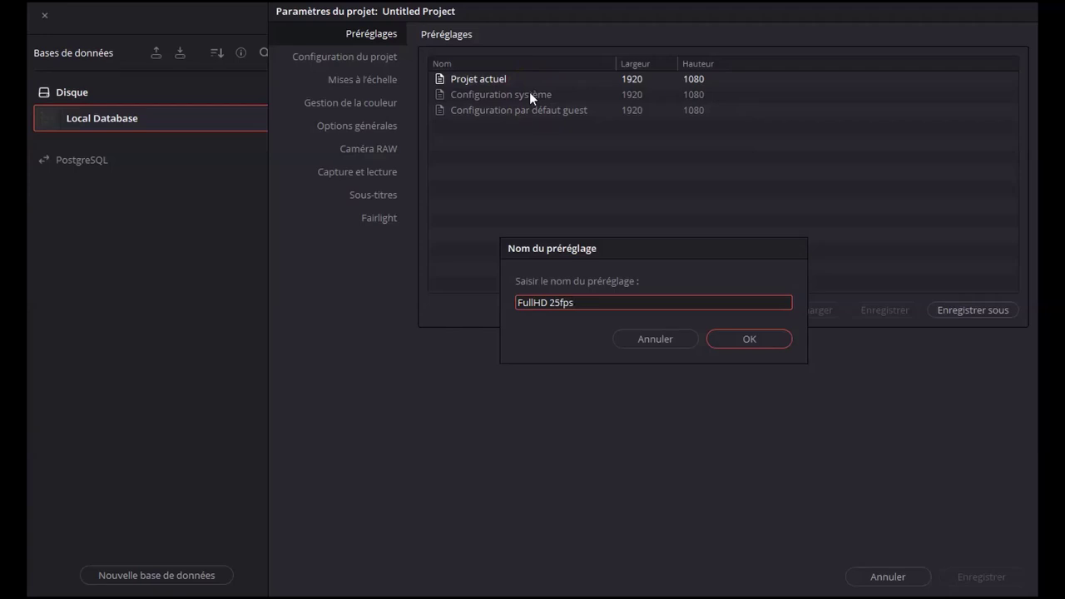
{"action": "key", "text": "Return"}
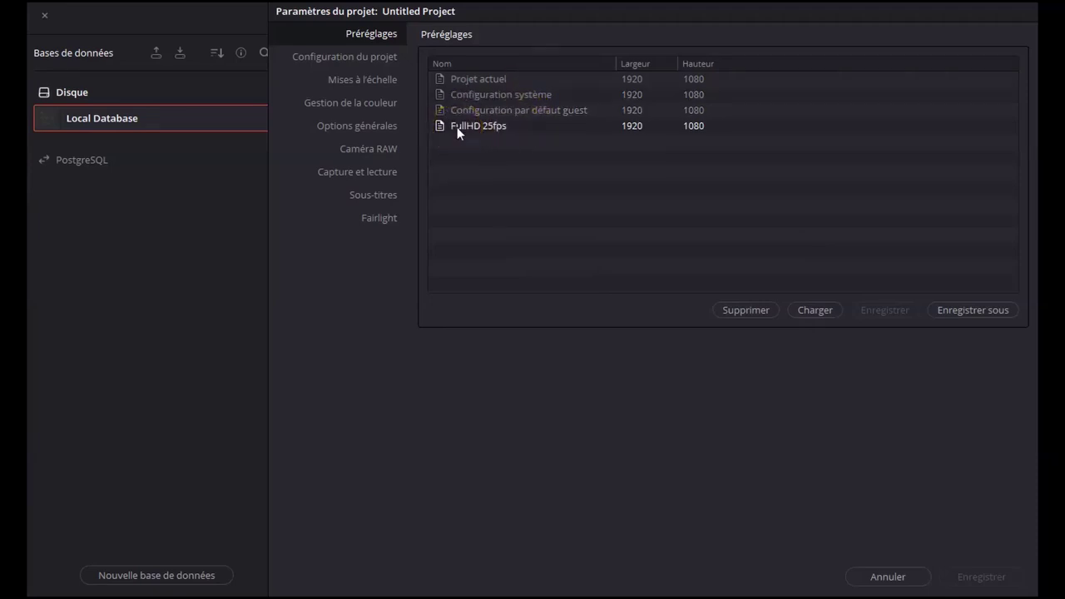
{"action": "left_click", "coordinate": [822, 311]}
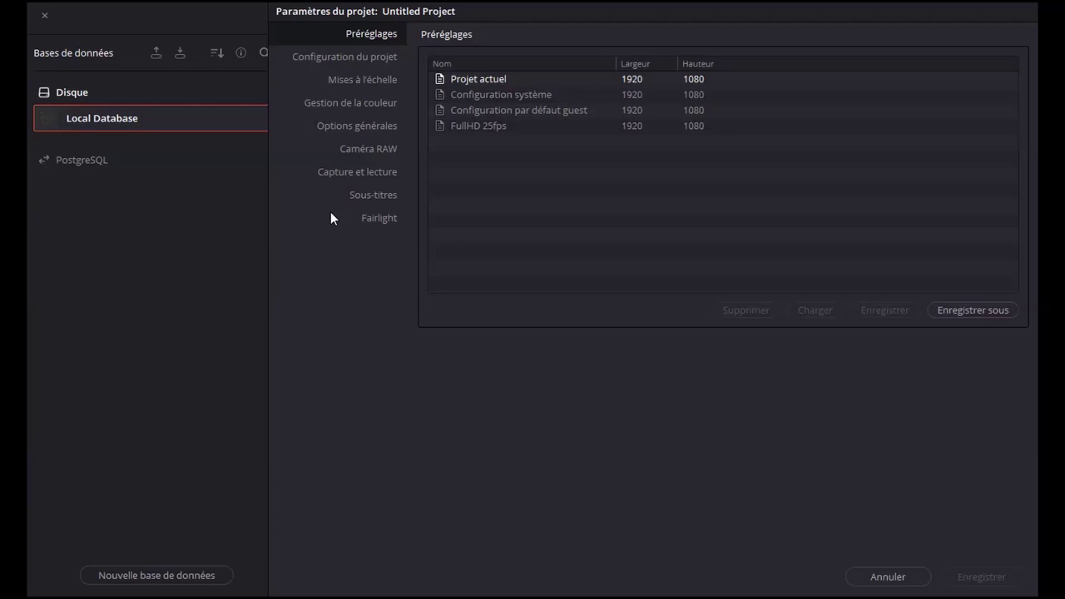
- Look through the remaining project settings pages, from project configuration, scaling and color management to capture and playback and subtitles
{"action": "left_click", "coordinate": [339, 53]}
{"action": "left_click", "coordinate": [354, 73]}
{"action": "left_click", "coordinate": [358, 107]}
{"action": "left_click", "coordinate": [366, 127]}
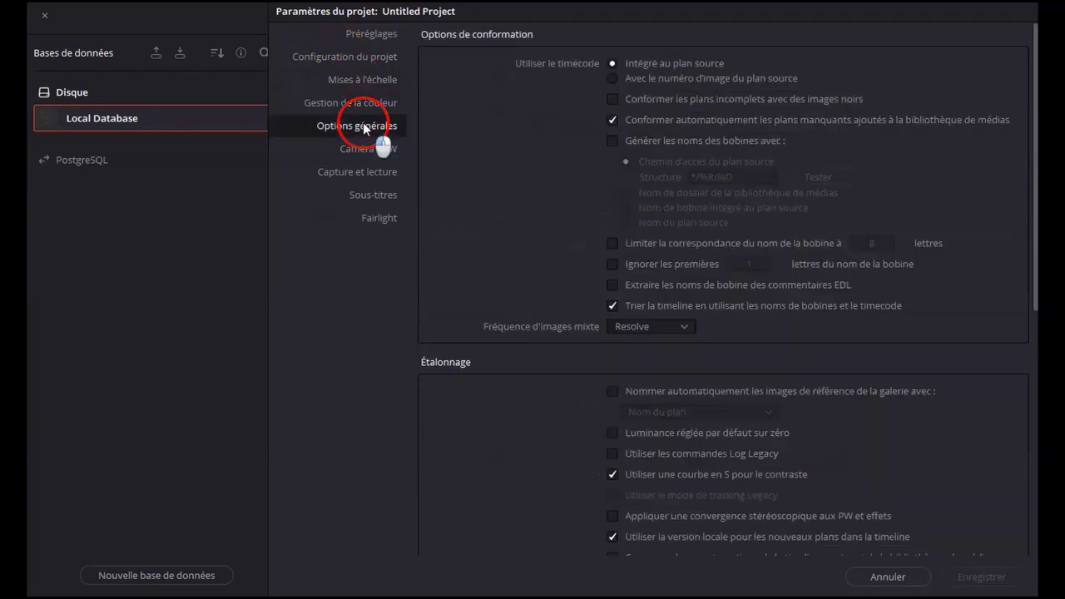
{"action": "left_click", "coordinate": [365, 149]}
{"action": "left_click", "coordinate": [366, 173]}
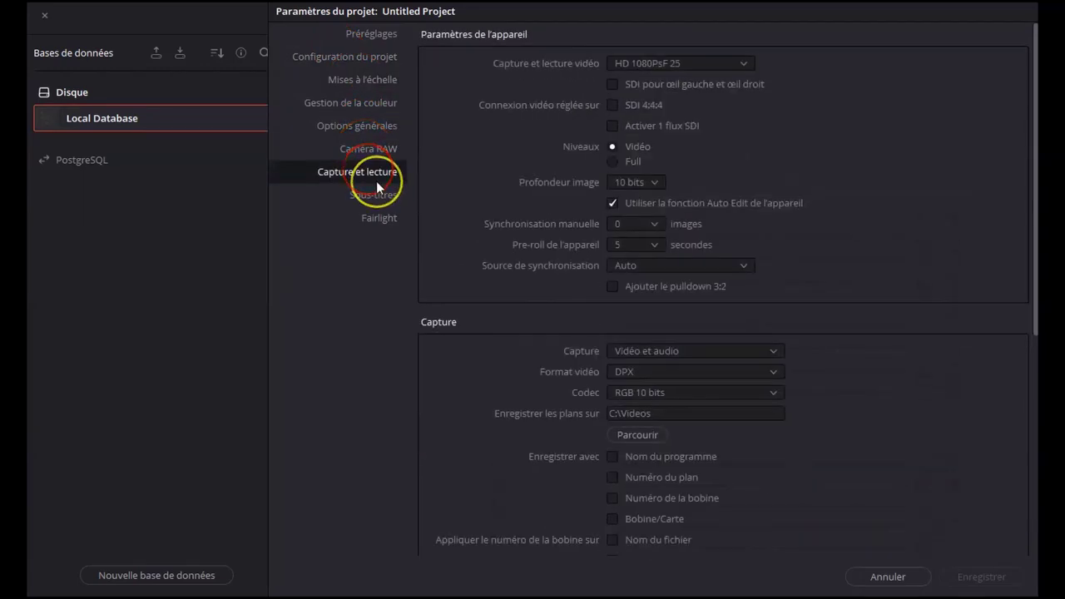
{"action": "left_click", "coordinate": [380, 196]}
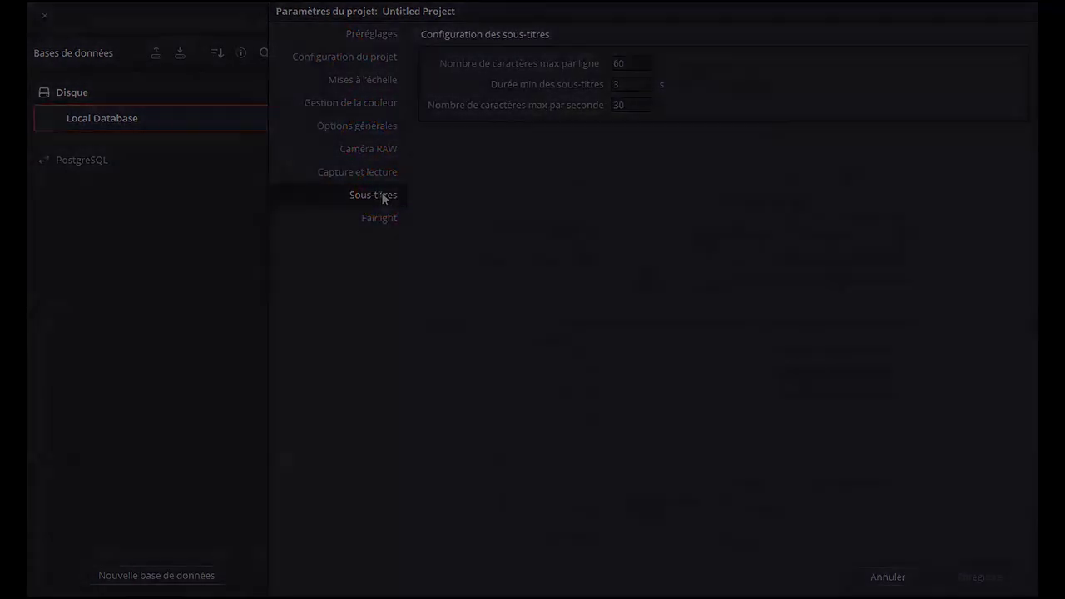